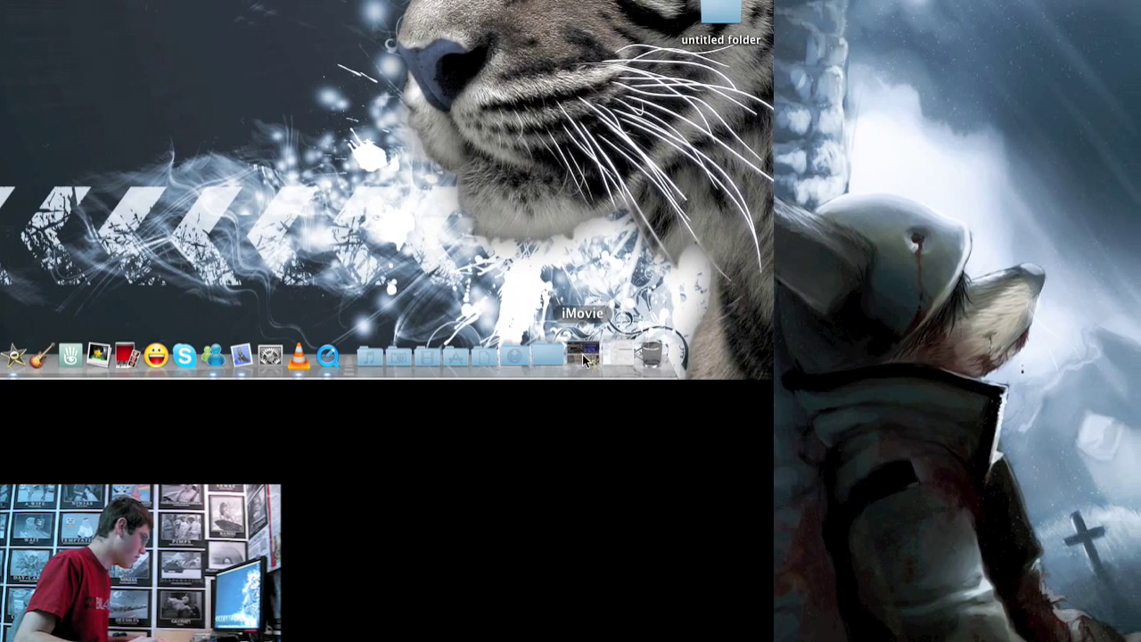
Restore the minimized iMovie window to reach the camcorder's single 16-second clip
left_click(600, 356)
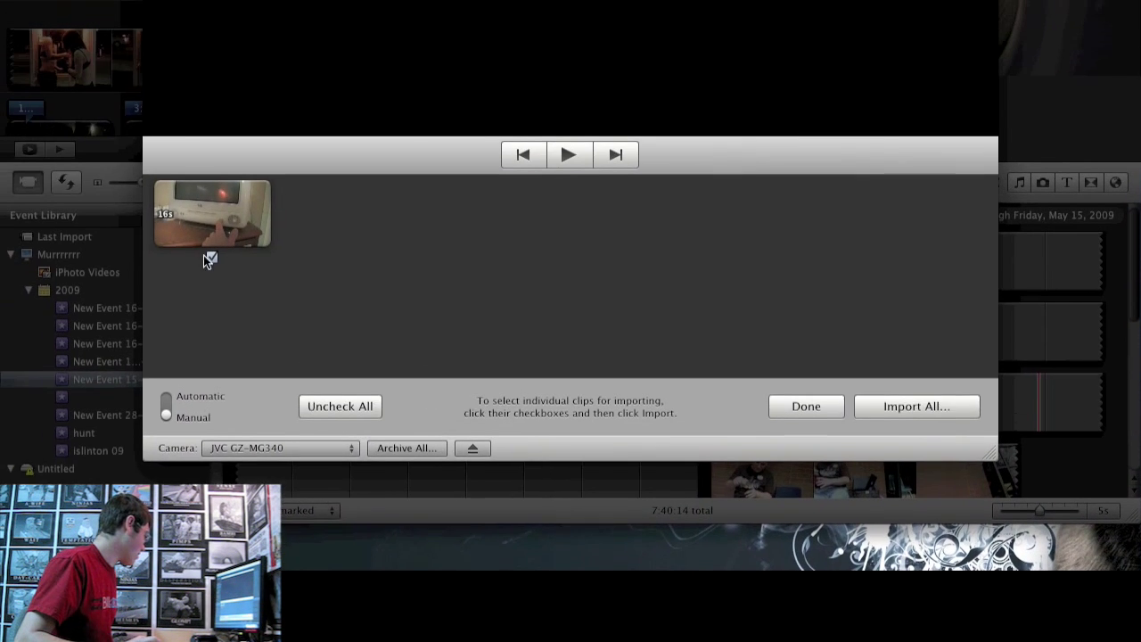
Import all camera footage into a new event named 'Imac G3 bootup' and confirm completion
left_click(212, 297)
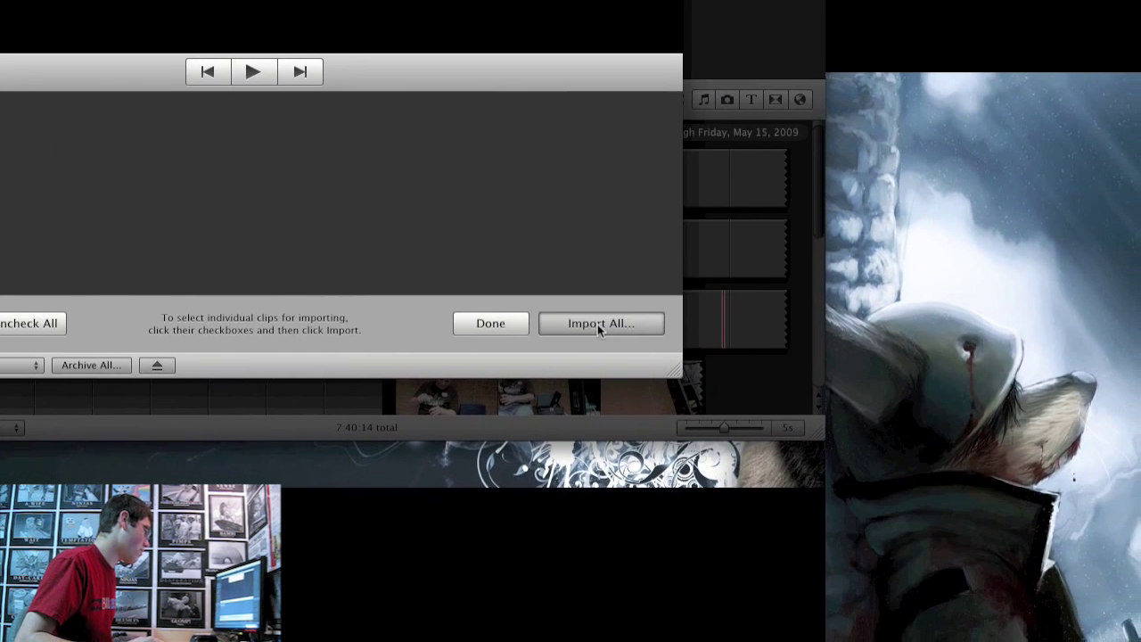
left_click(636, 330)
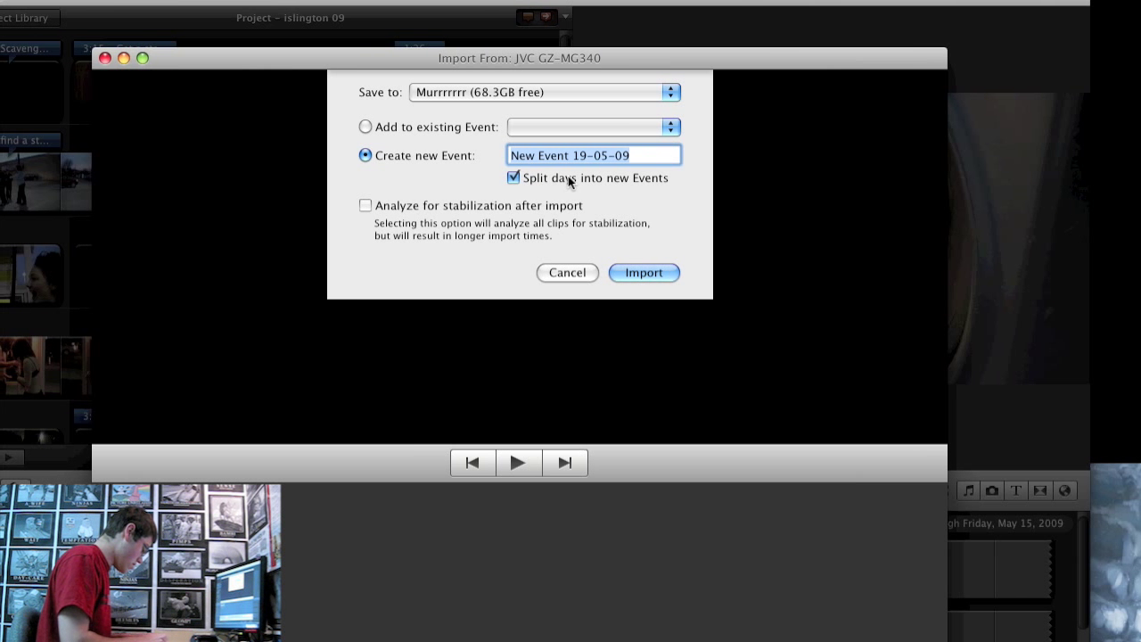
type("Imac")
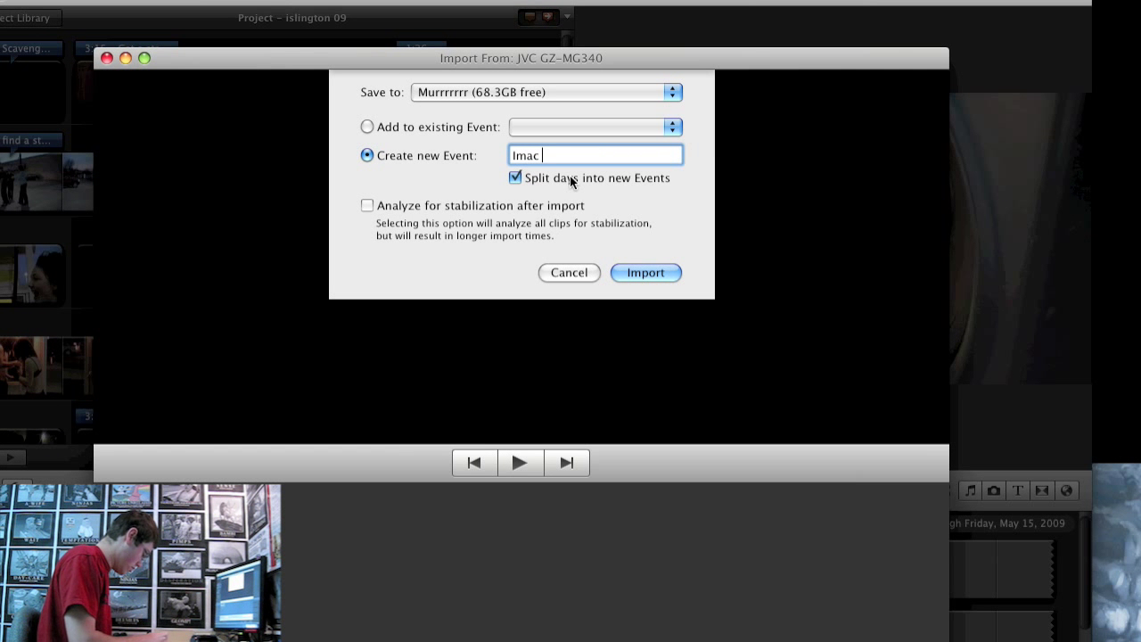
type(" G3")
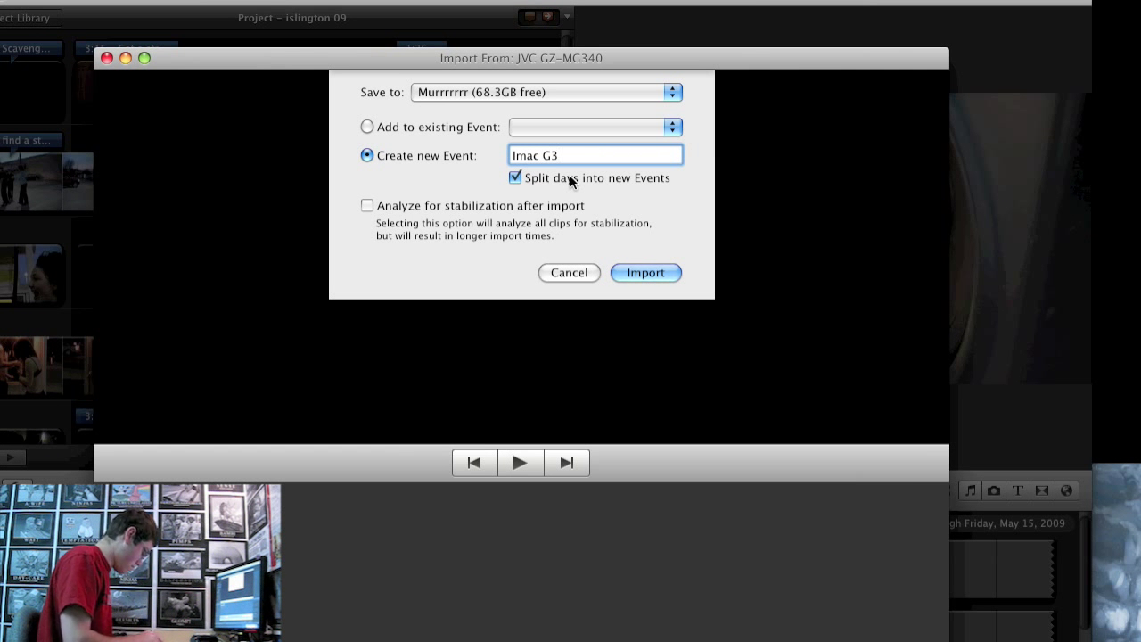
type(" boot")
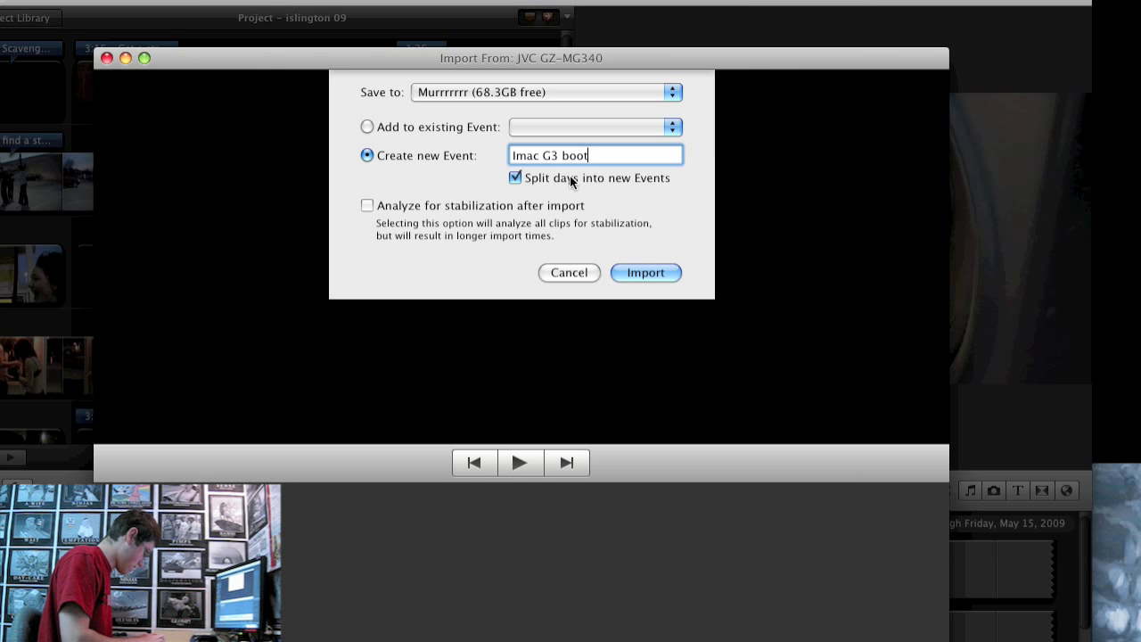
type("up")
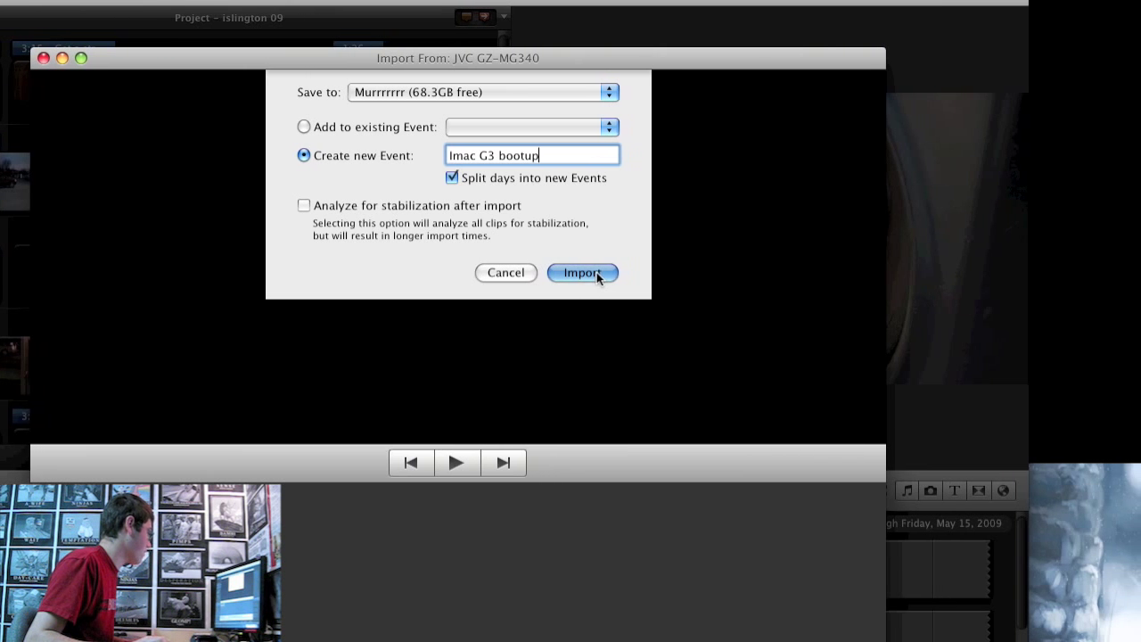
left_click(629, 275)
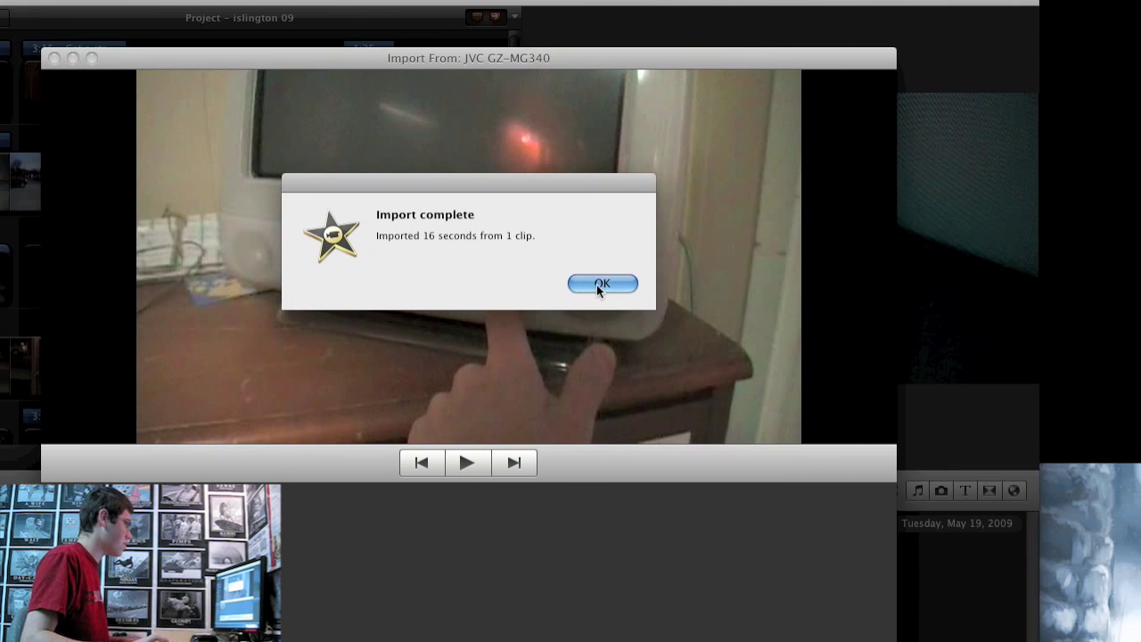
left_click(638, 283)
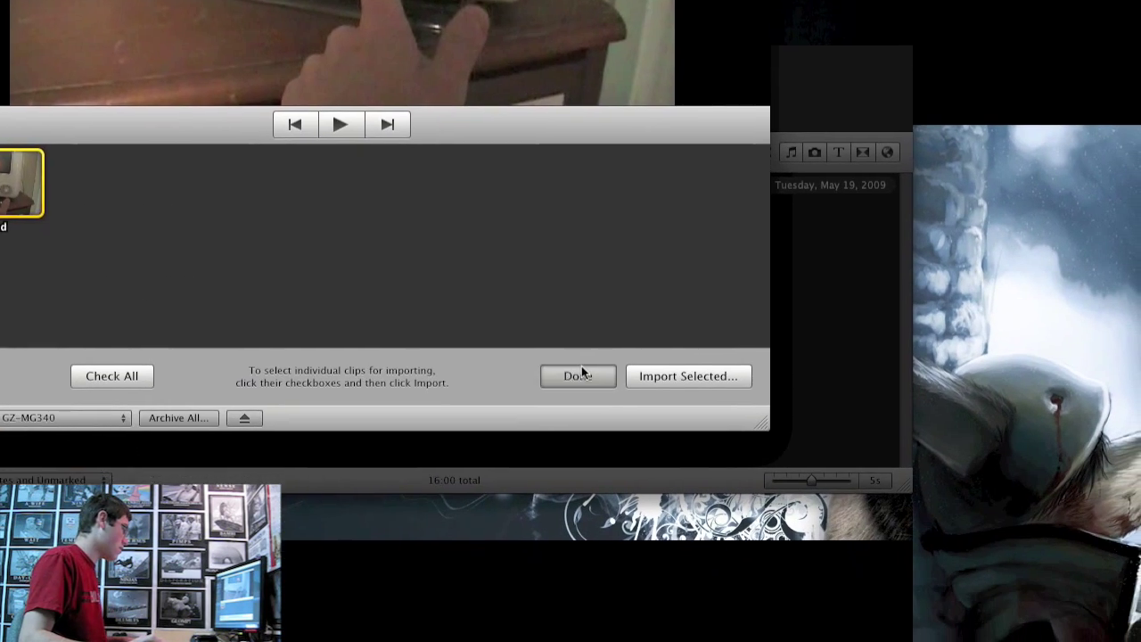
left_click(596, 437)
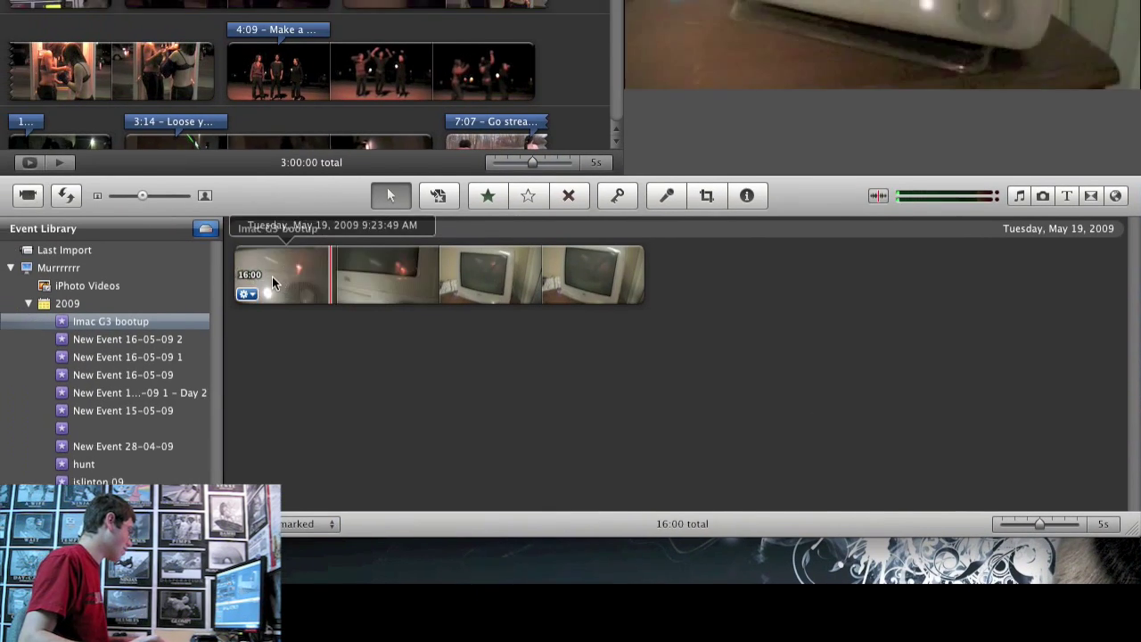
Raise the volume and play back the imported Imac G3 bootup clip
key("XF86AudioRaiseVolume")
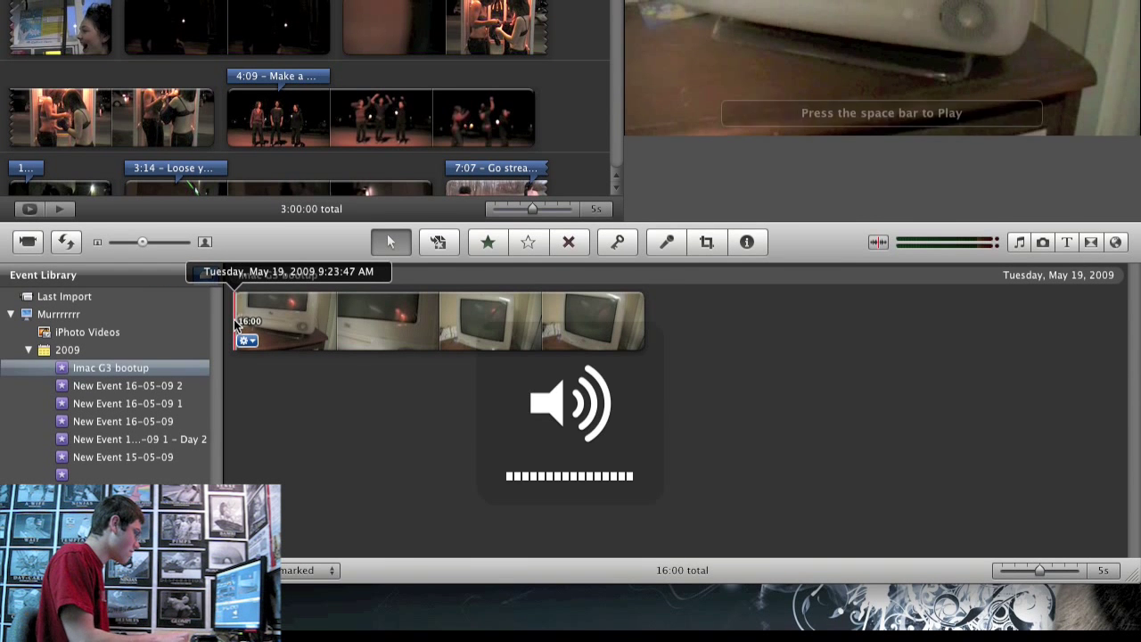
key("space")
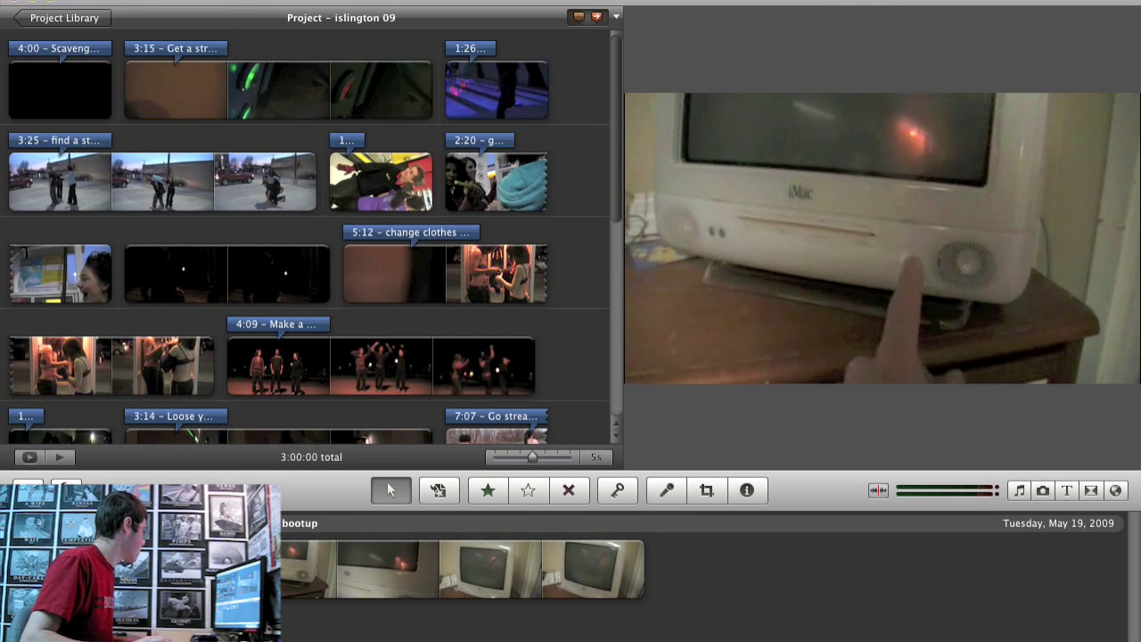
Create a Widescreen 16:9 project 'Imac bootup' with no theme and Cross Dissolve transitions
left_click(121, 0)
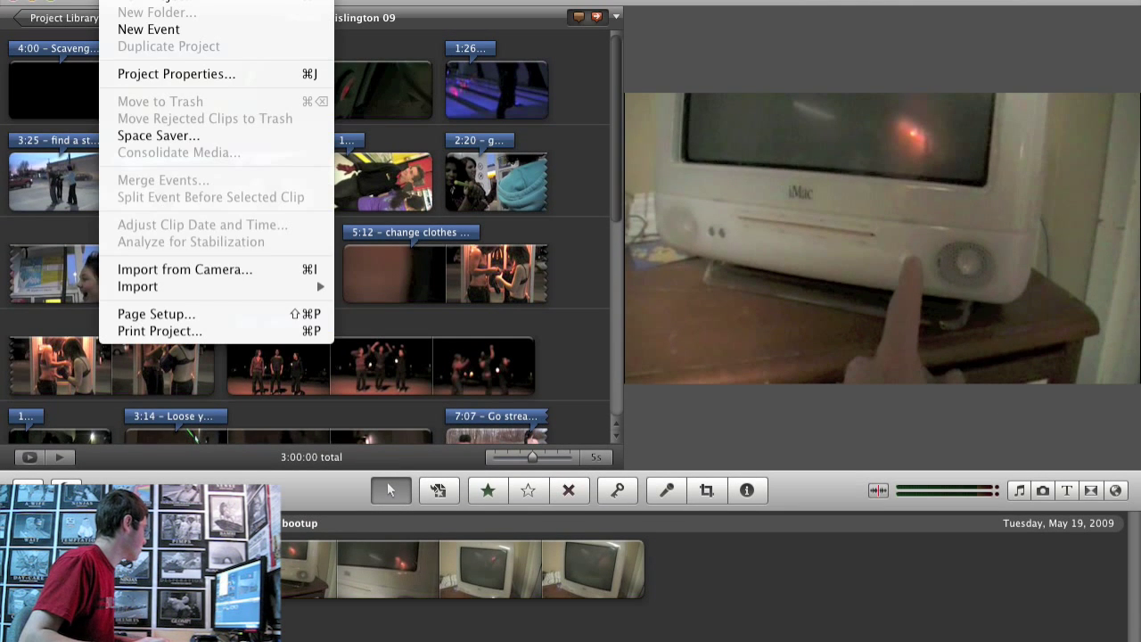
left_click(123, 2)
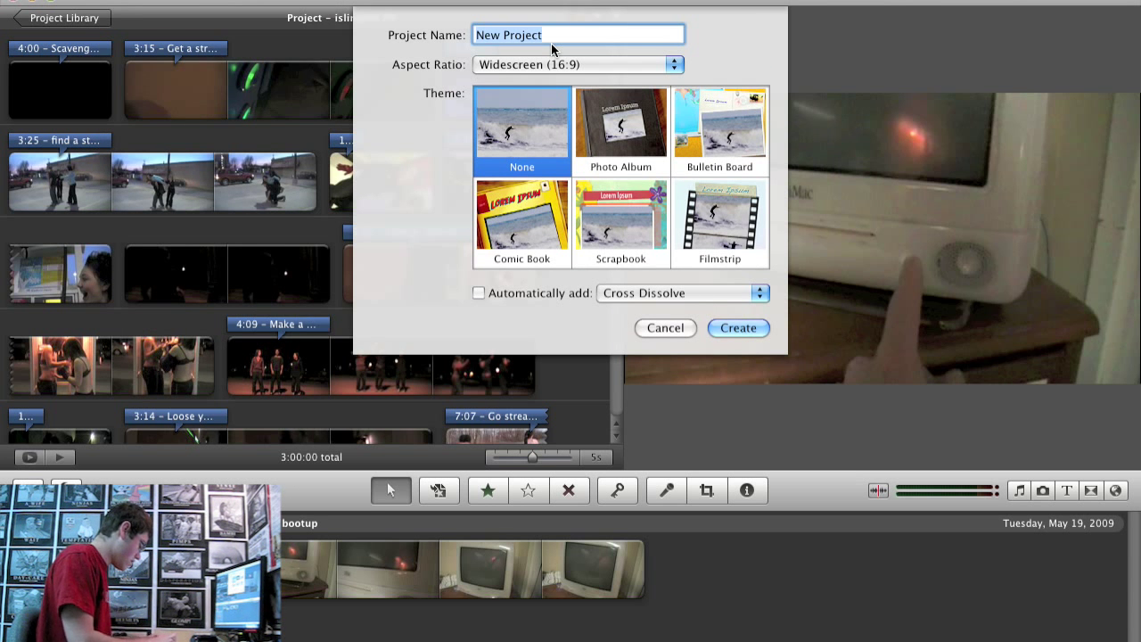
type("Imac")
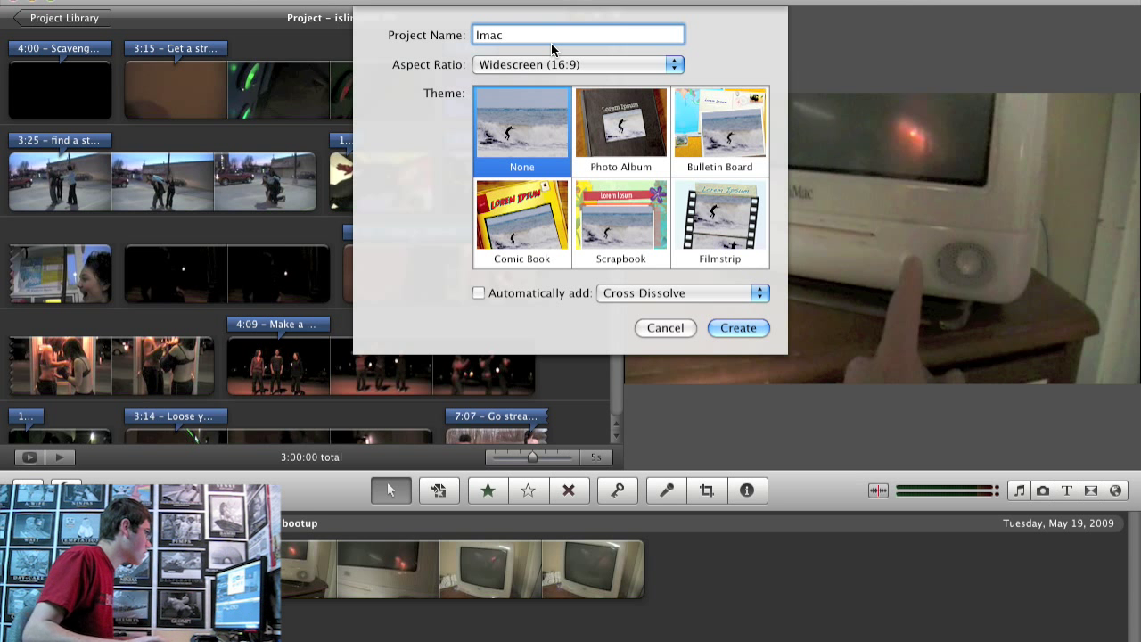
type(" bootup")
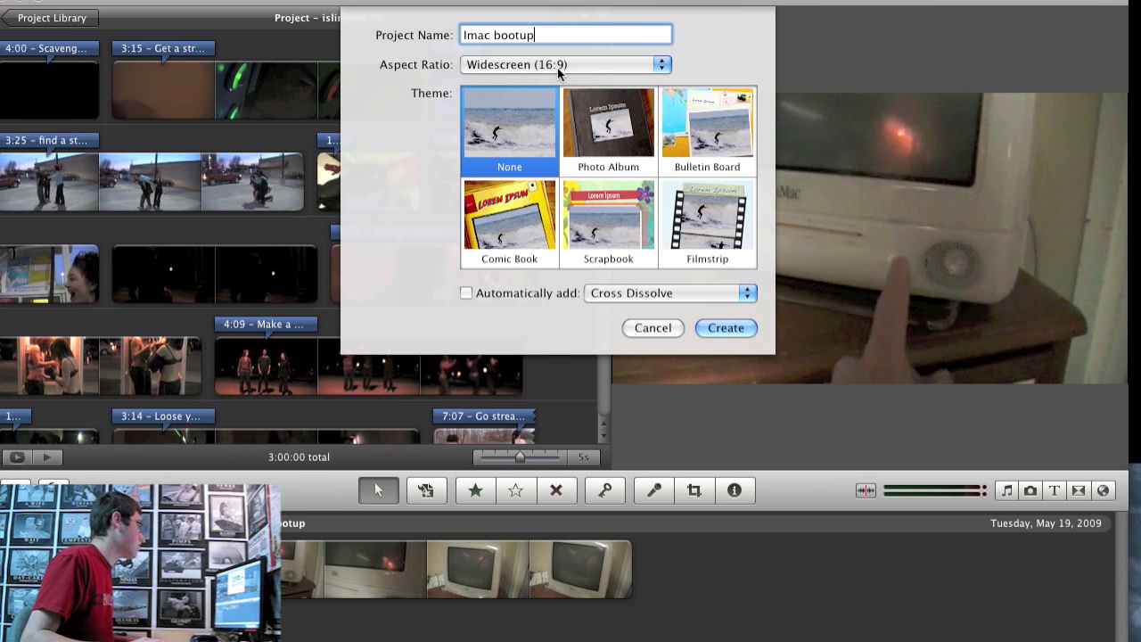
left_click(565, 66)
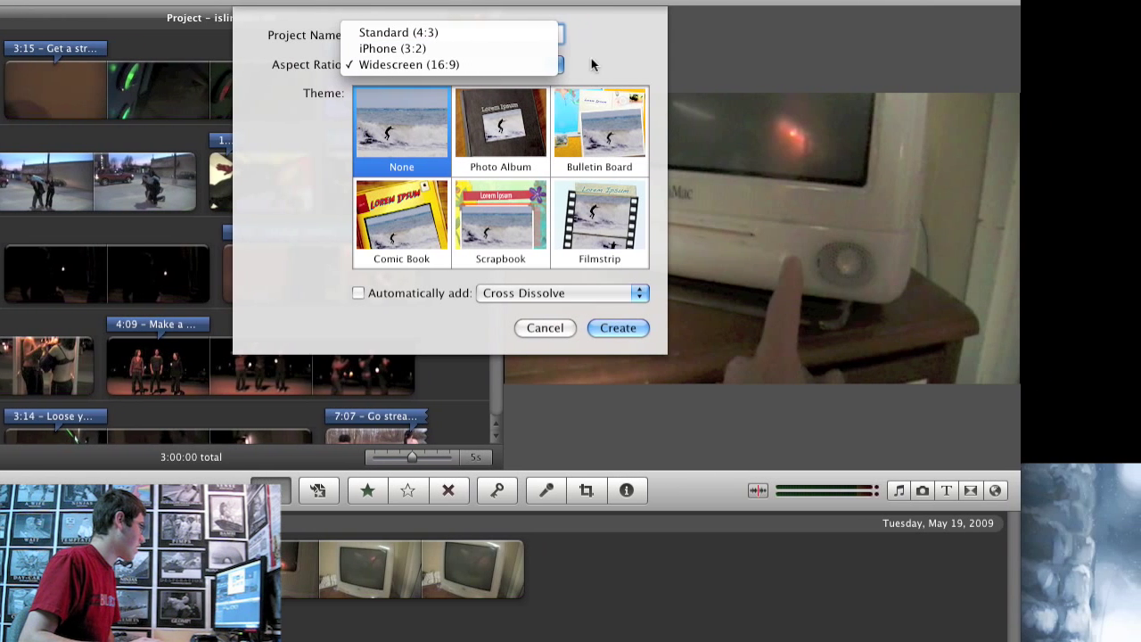
left_click(580, 55)
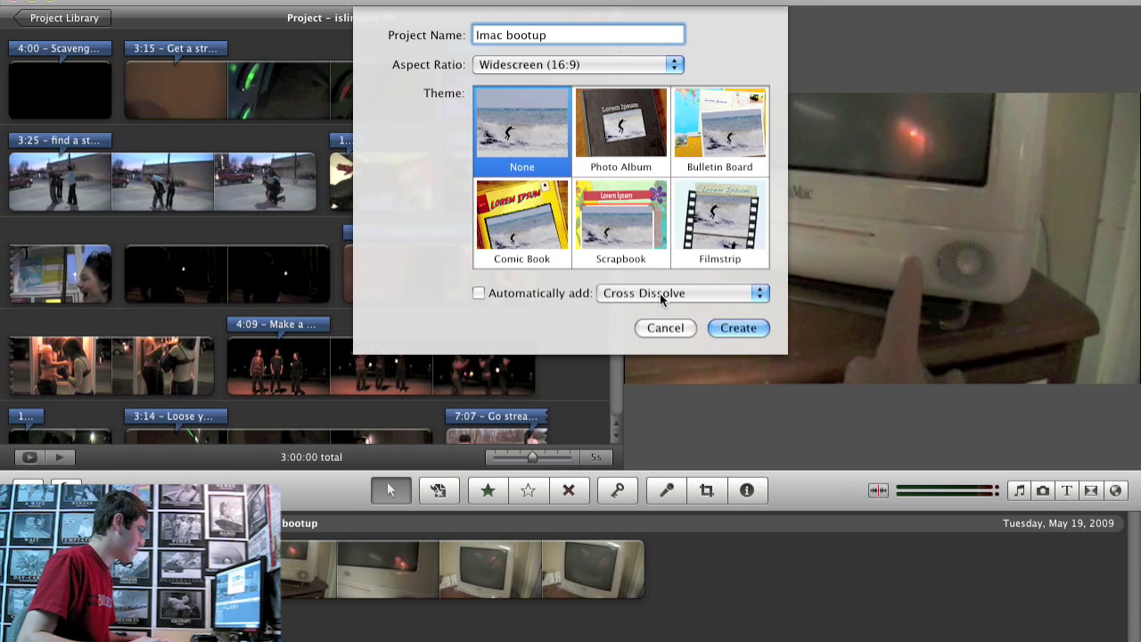
left_click(659, 293)
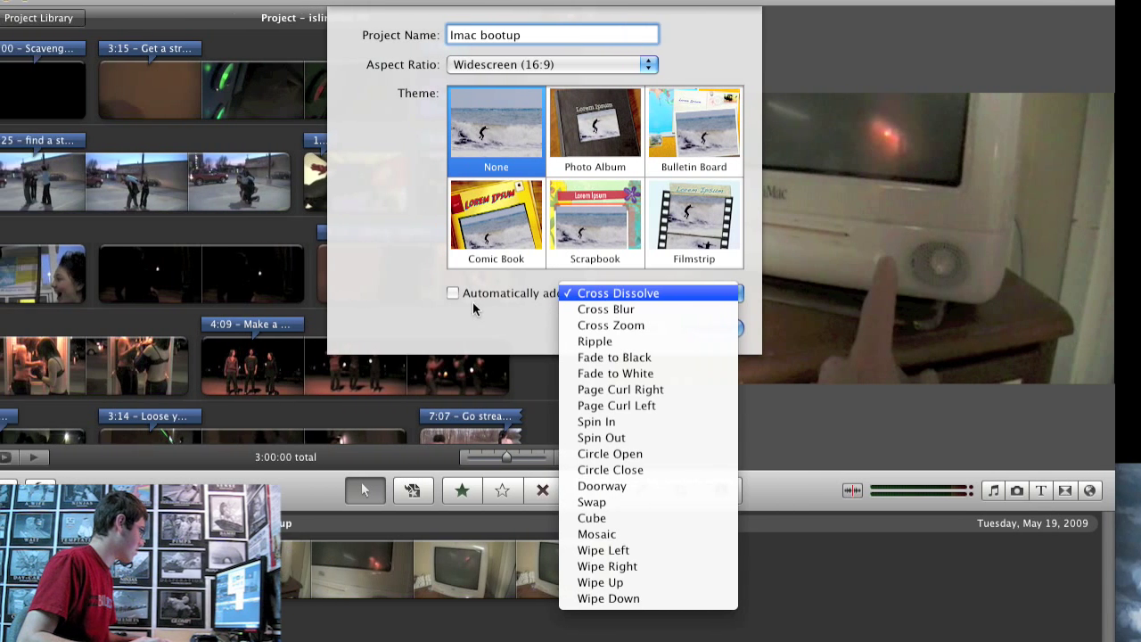
left_click(624, 294)
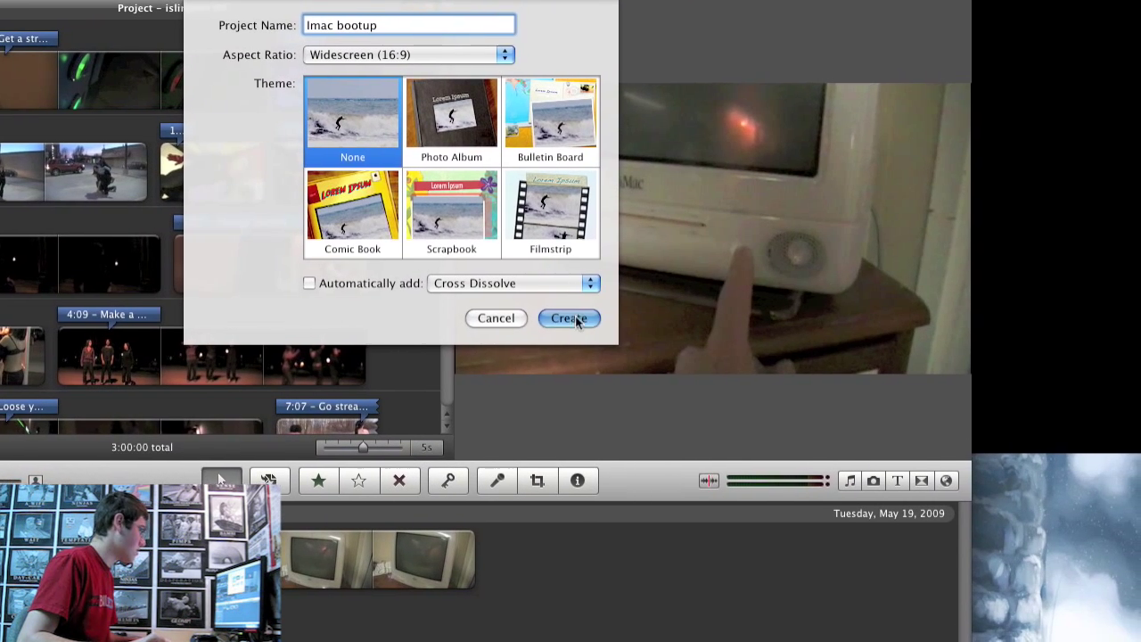
left_click(570, 319)
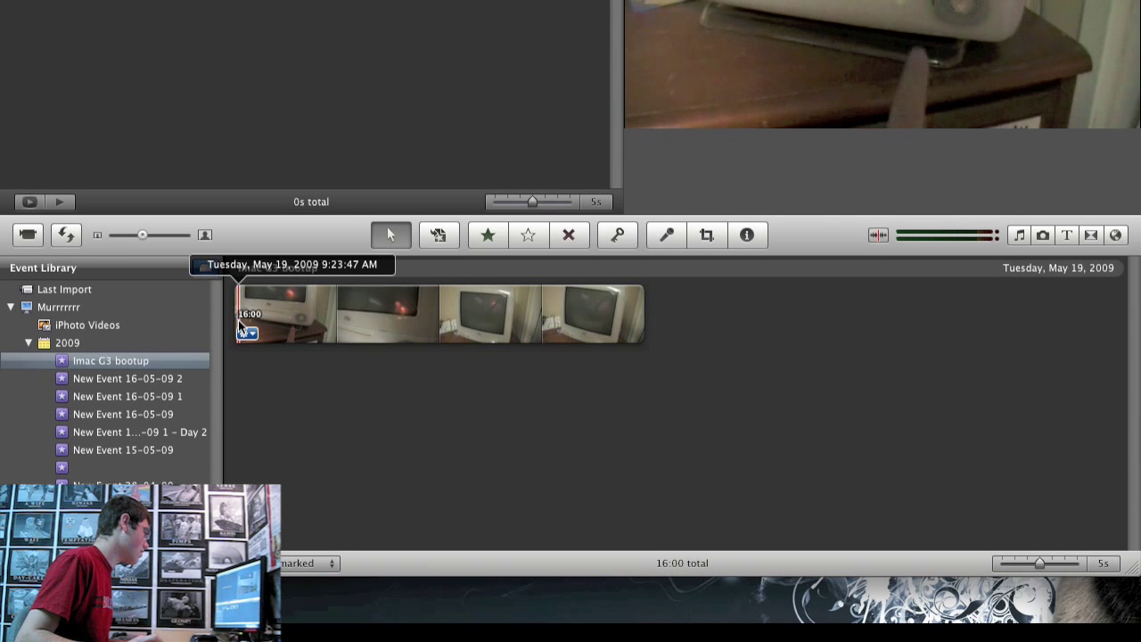
Select the whole ~15-second Imac G3 bootup clip, drop it into the project, and play it
left_click_drag(237, 320, 630, 324)
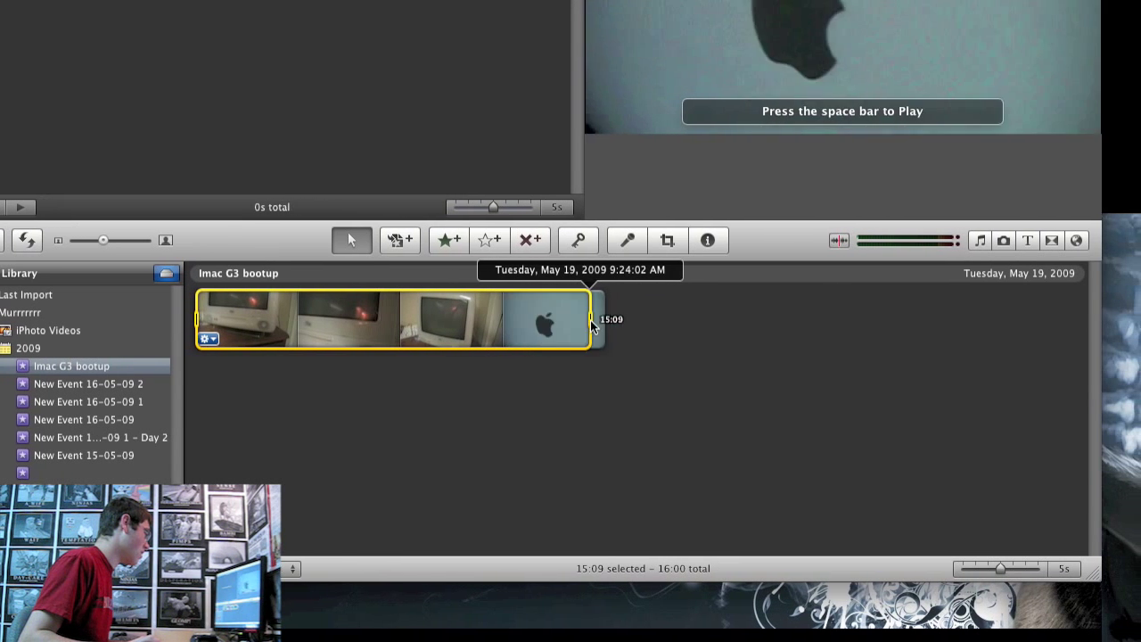
mouse_move(593, 326)
left_mouse_down()
mouse_move(566, 274)
mouse_move(424, 209)
left_mouse_up()
key("space")
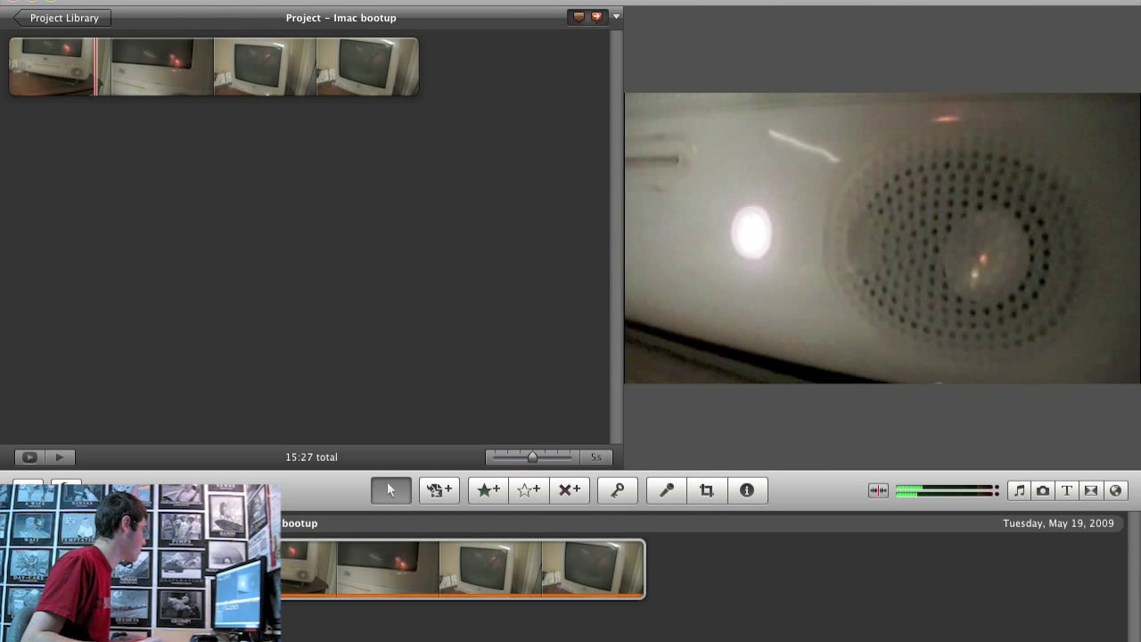
Export the Imac bootup project as a Large 960x540 movie into Movies
left_click(301, 90)
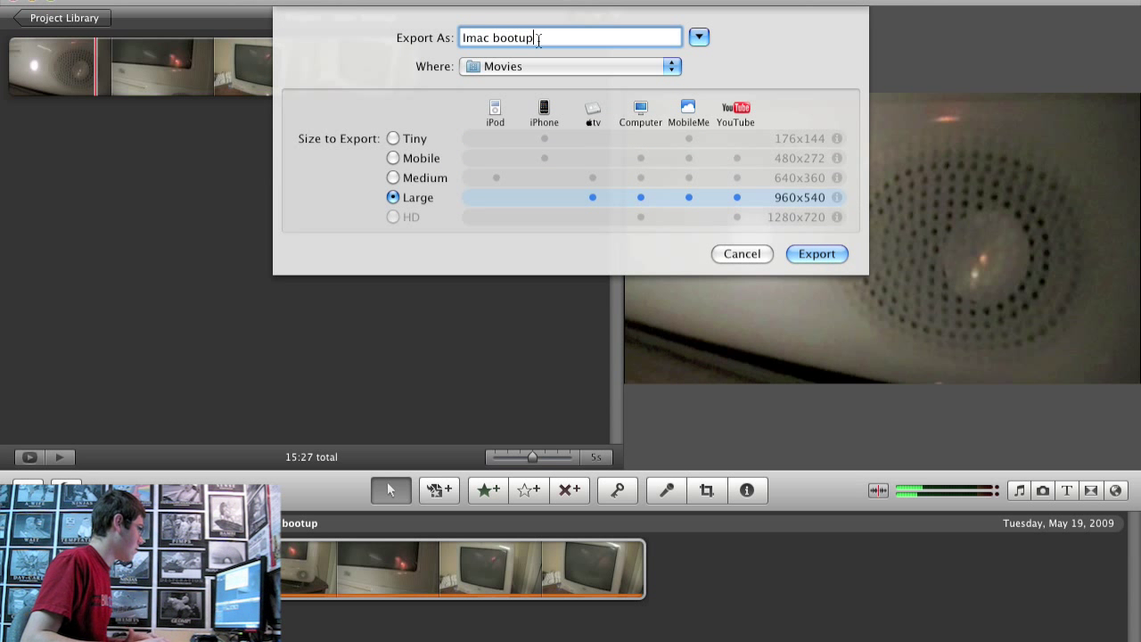
left_click(393, 139)
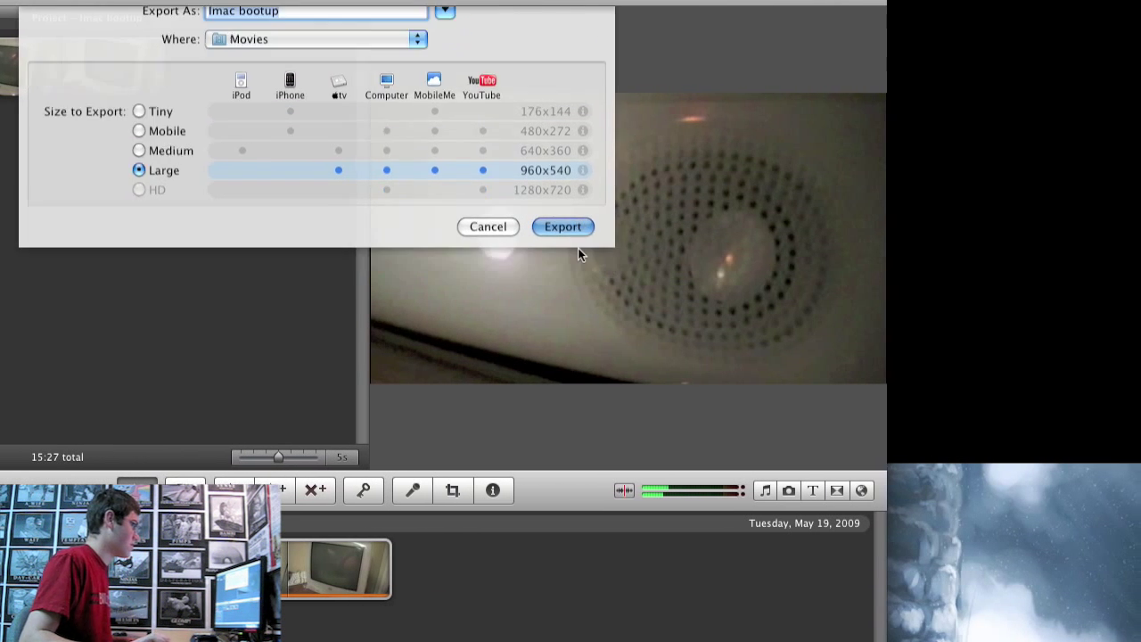
key("Return")
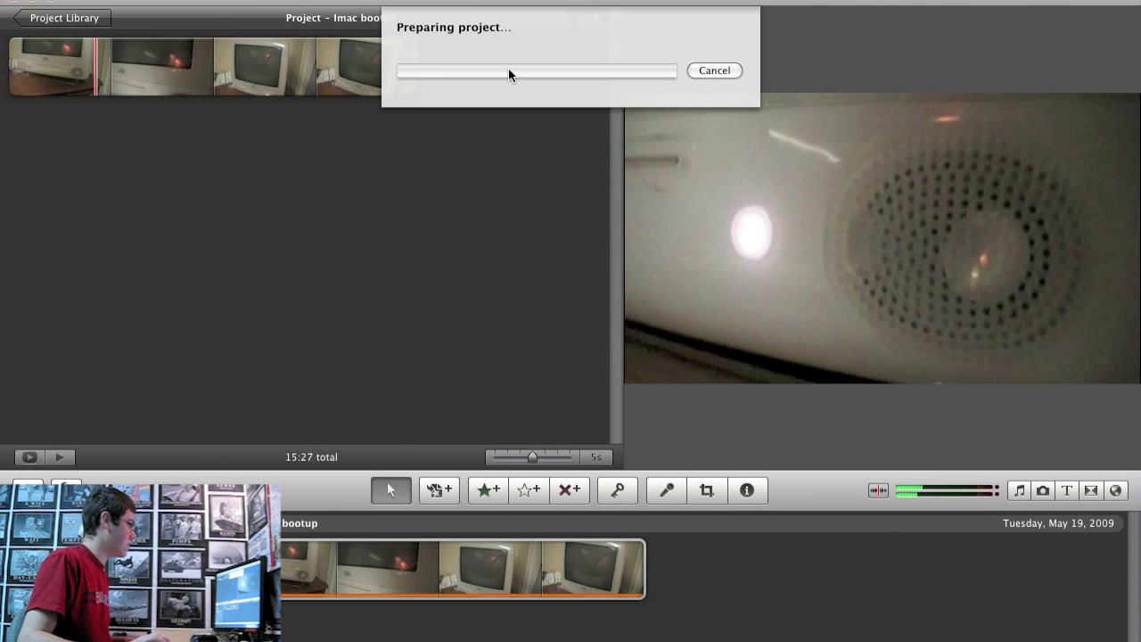